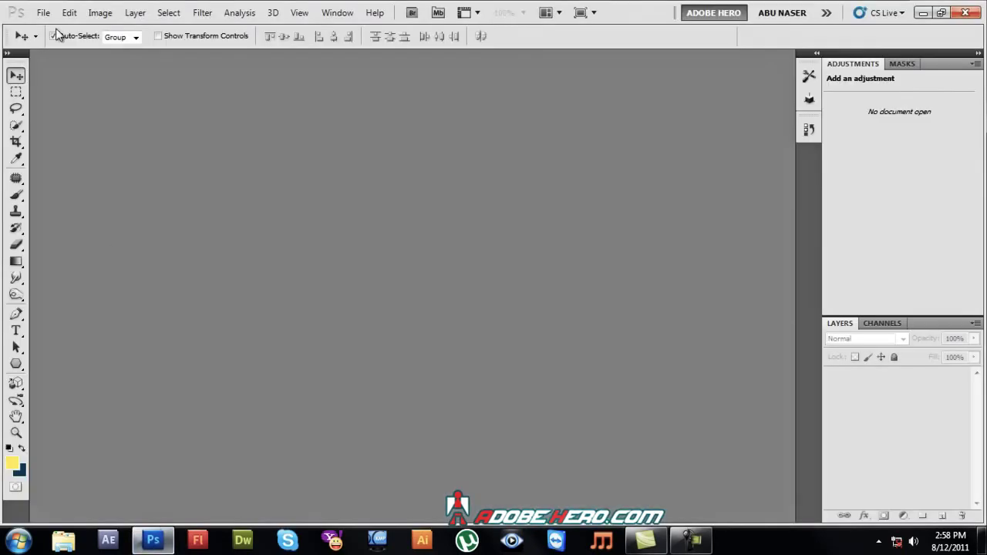
- Open DSCF0434.JPG from the Dhaka club folder through File > Open
click(43, 13)
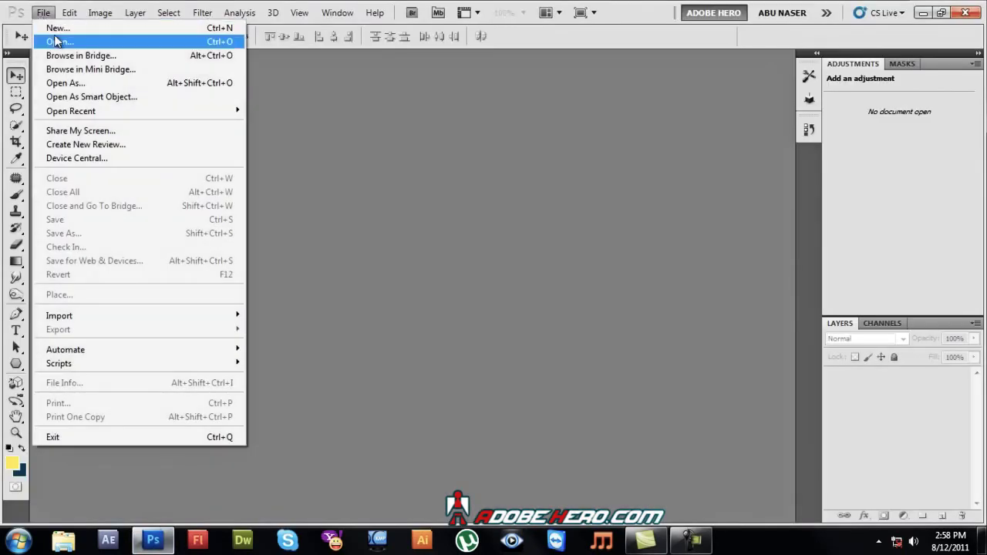
click(56, 40)
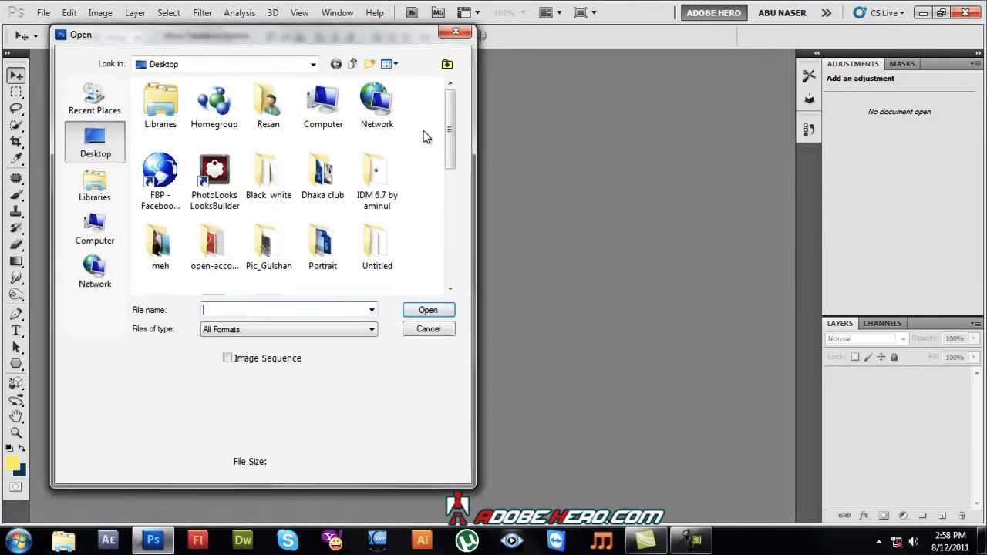
drag(453, 136, 453, 157)
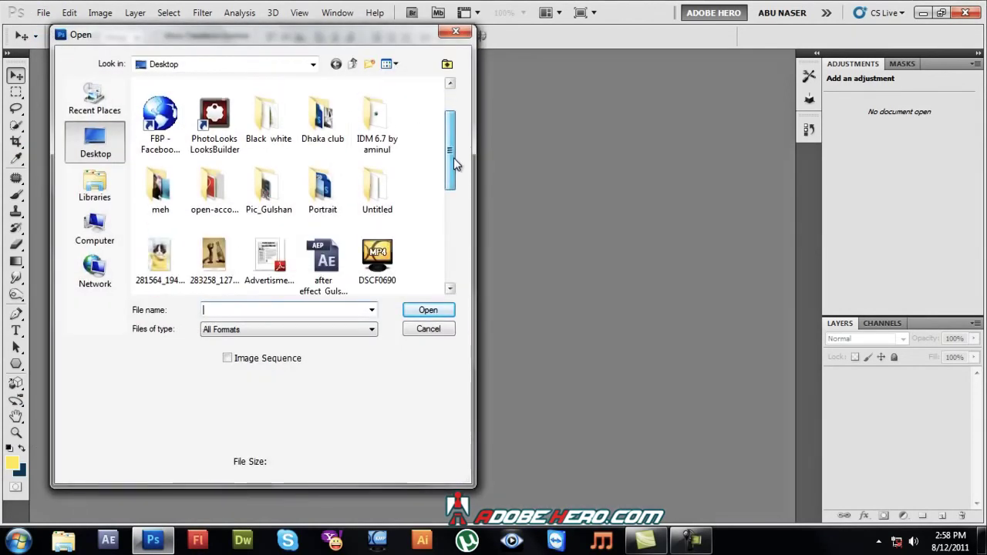
double_click(323, 123)
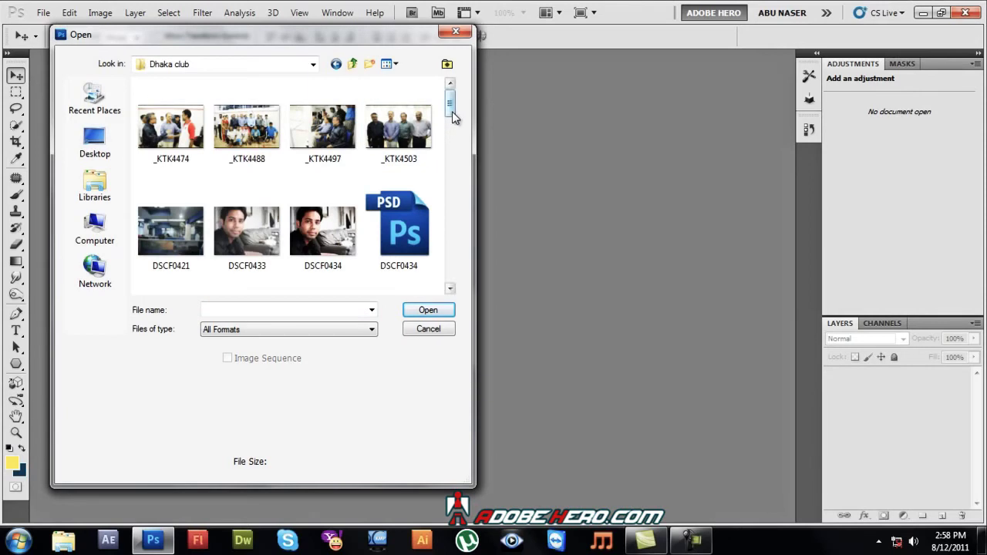
click(340, 236)
double_click(338, 230)
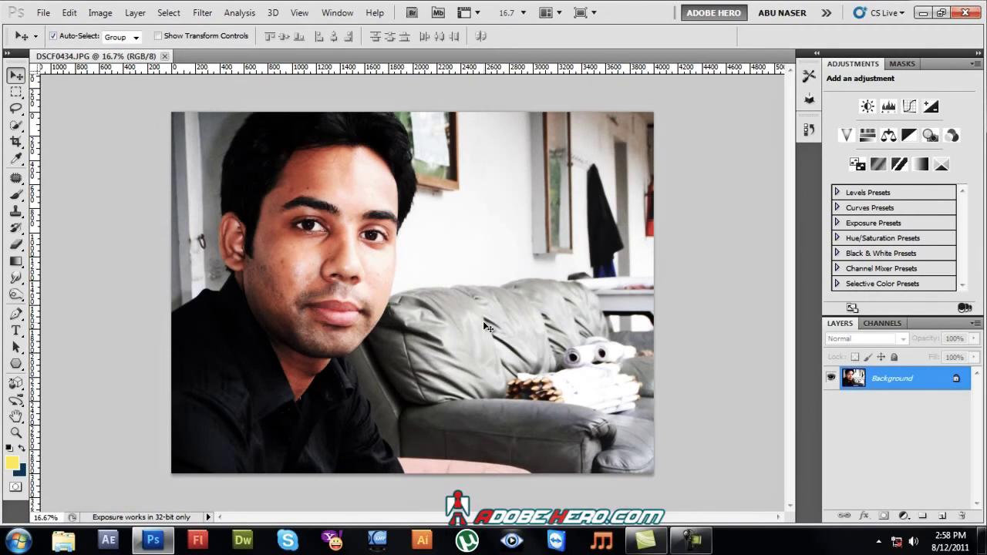
- Zoom the portrait to 25% and pan so the man's face is centred in the window
key(ctrl+plus)
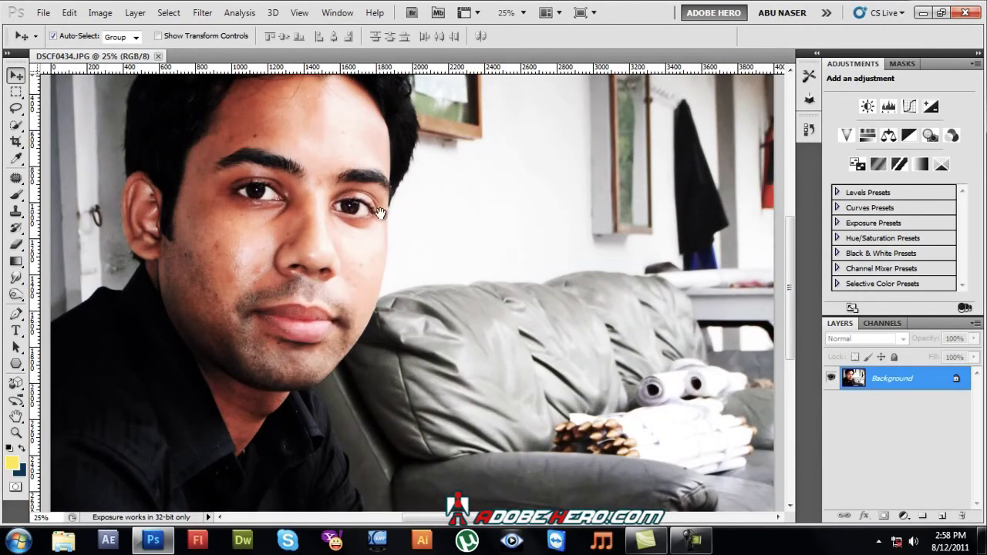
drag(382, 215, 405, 303)
drag(453, 369, 450, 324)
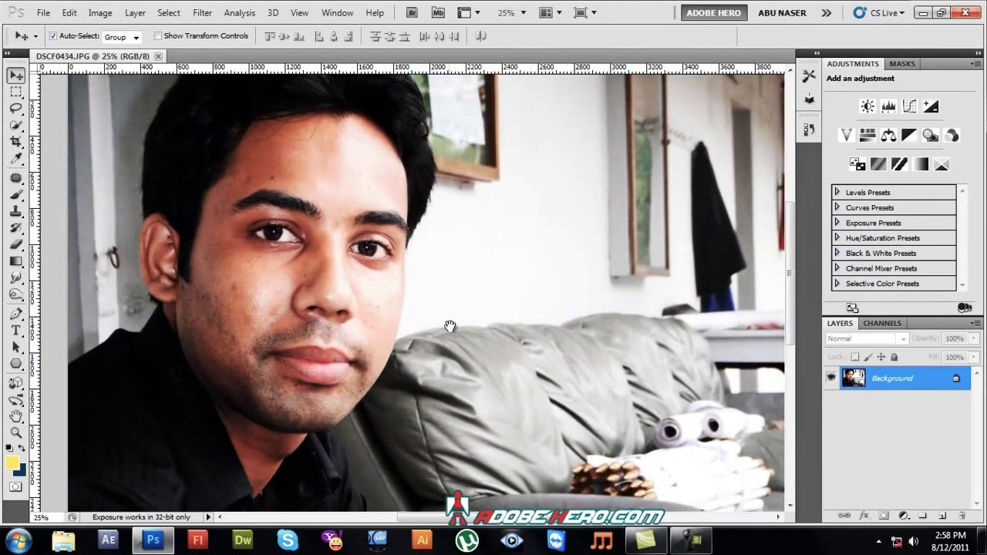
drag(236, 328, 313, 322)
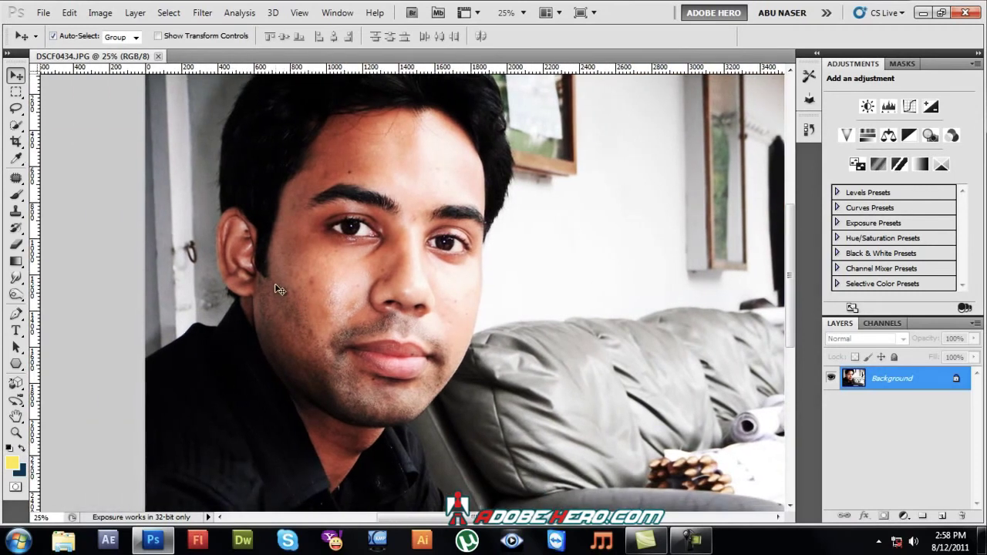
drag(279, 289, 284, 317)
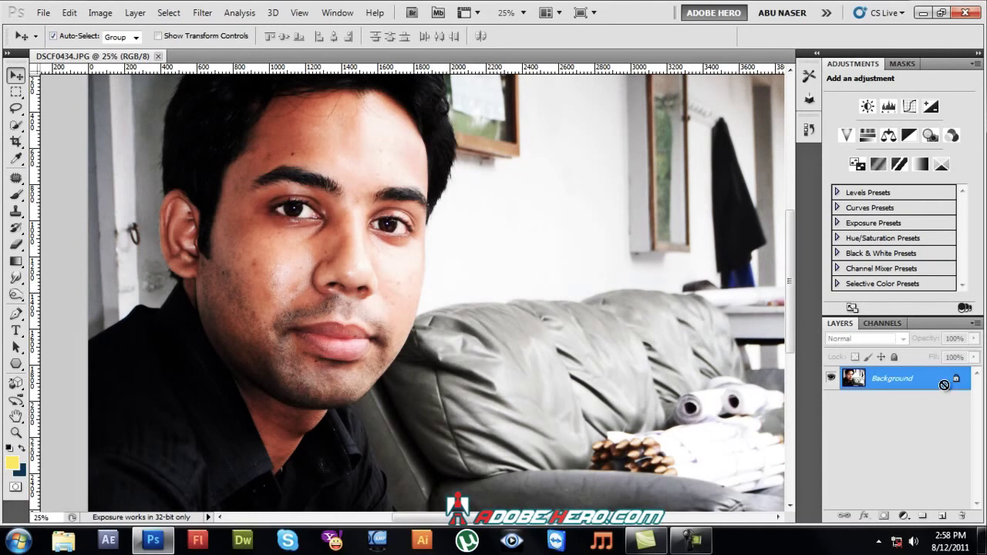
- Duplicate the Background to Layer 1, set it to Screen blend at about 62% opacity
key(ctrl+j)
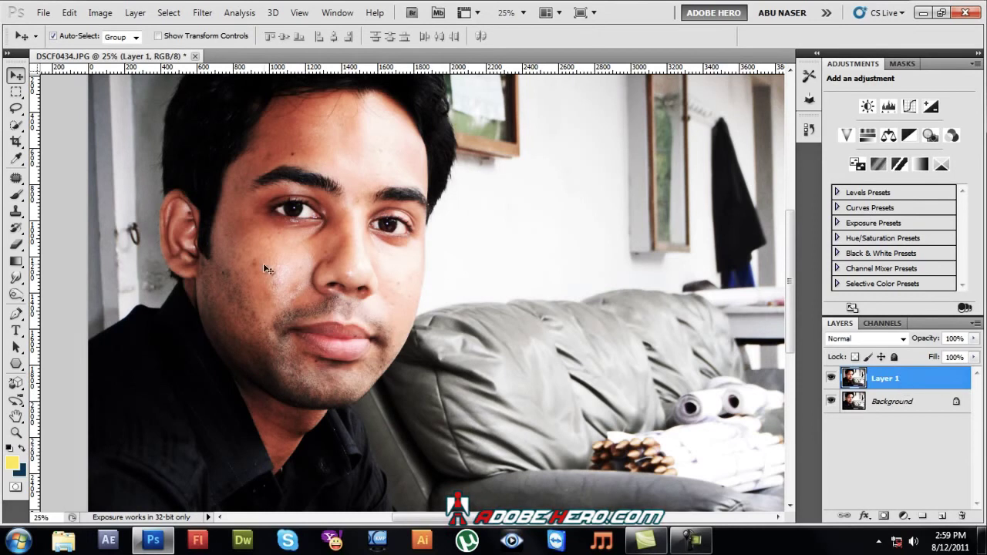
click(903, 341)
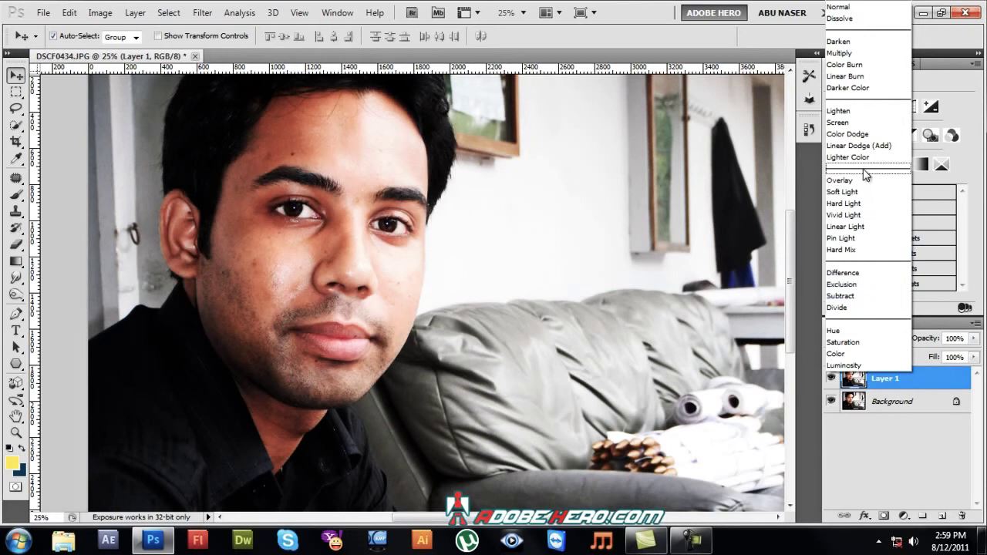
click(837, 122)
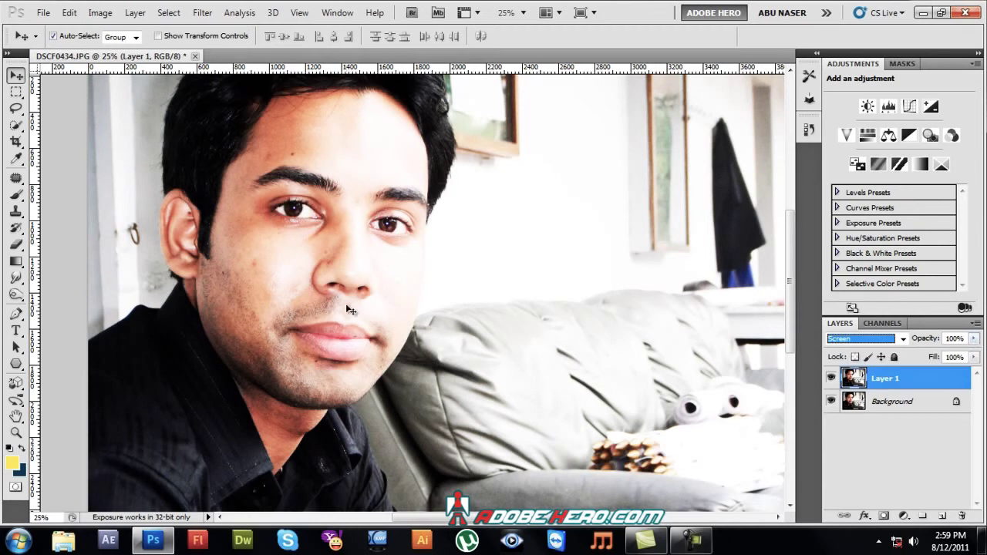
click(973, 344)
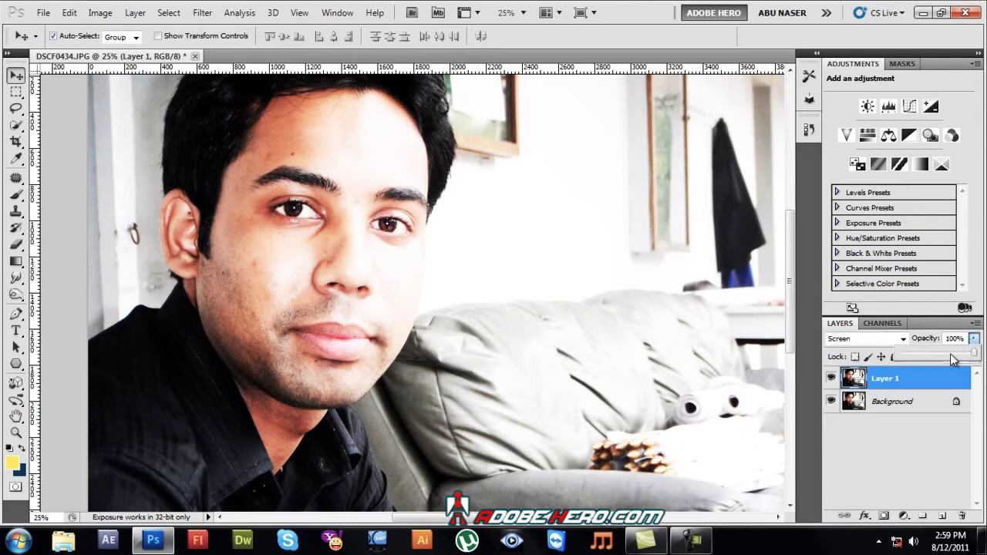
mouse_move(956, 359)
mouse_down()
mouse_move(935, 357)
mouse_move(944, 355)
mouse_up()
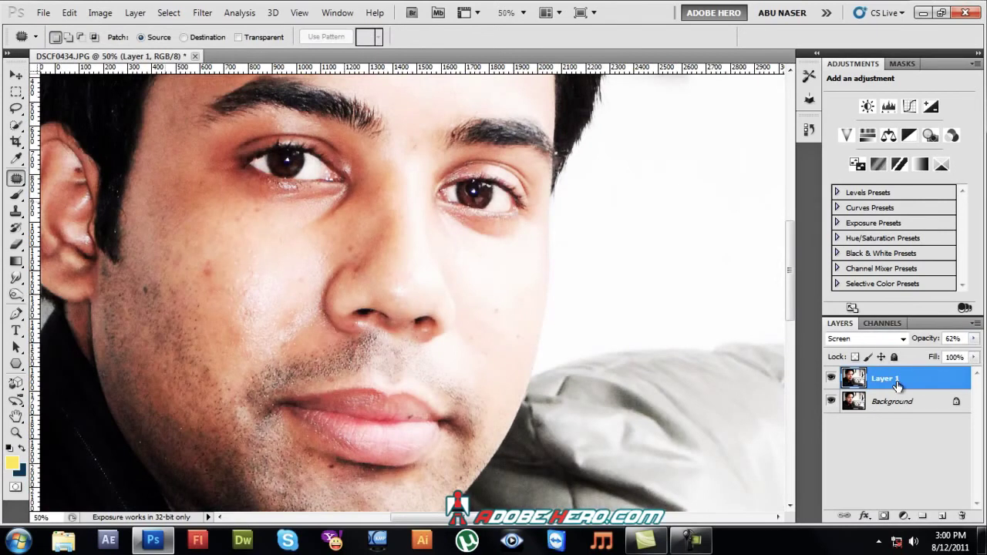
- Merge the Screen layer down into Background, then duplicate Background onto a new Layer 1
key(ctrl+e)
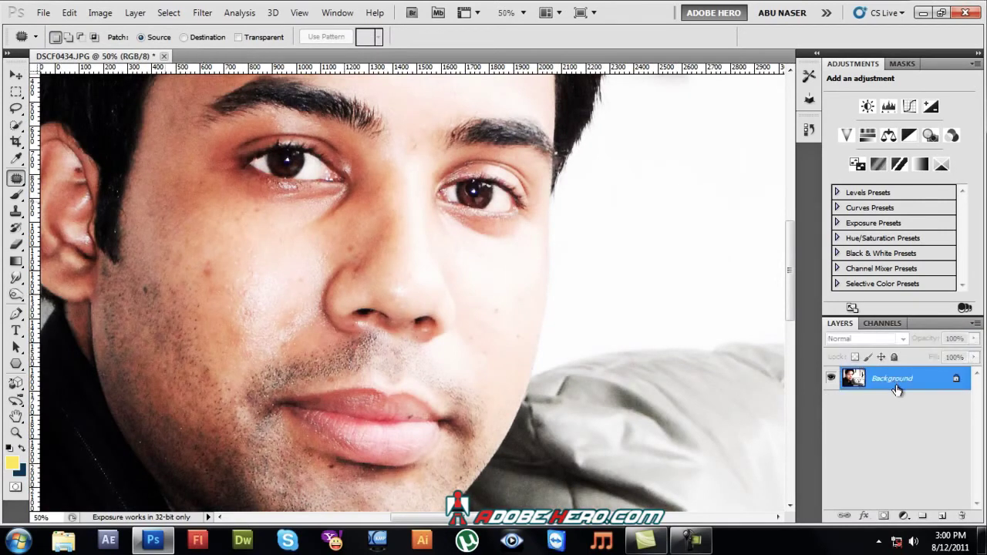
key(ctrl+z)
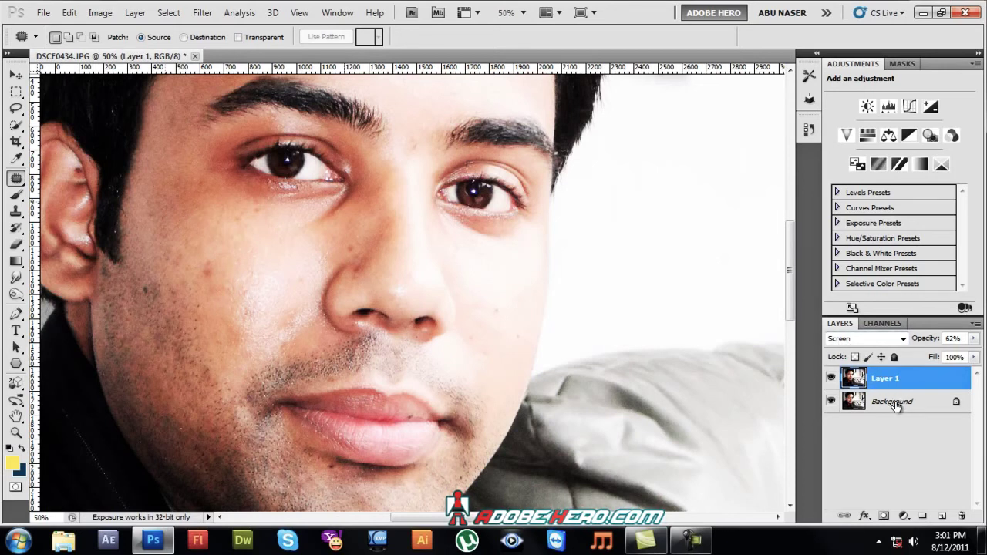
key(ctrl+e)
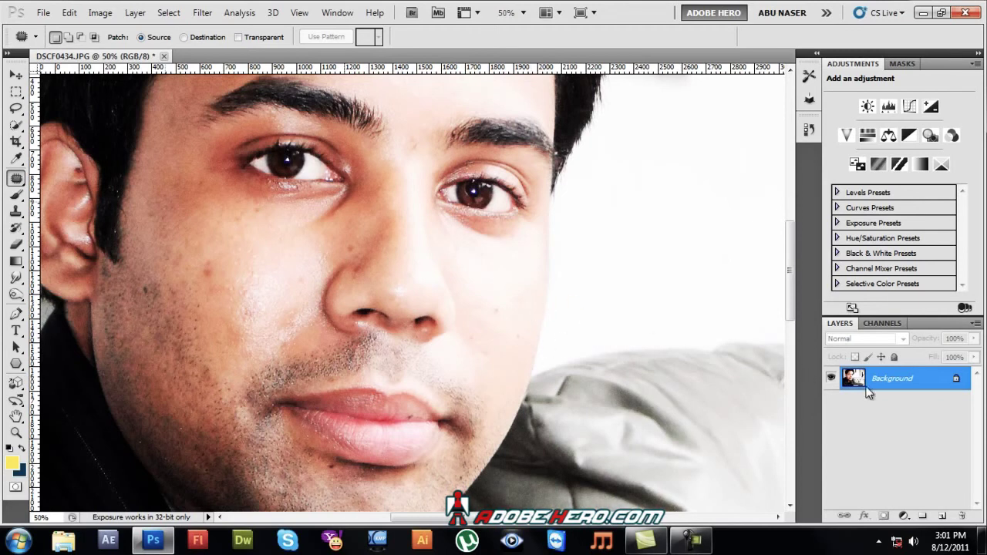
key(ctrl+j)
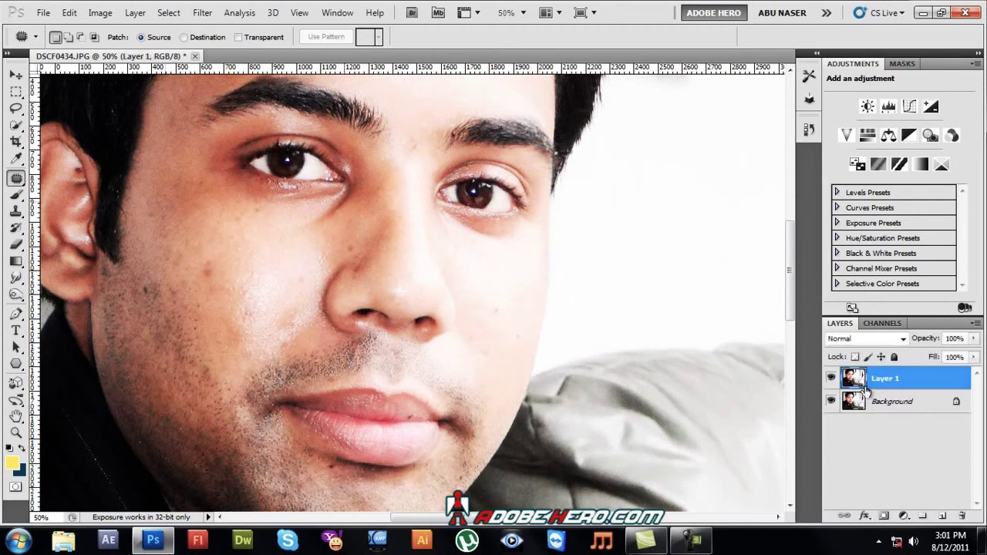
- Switch to the Patch tool and patch away a spot on the left cheek
right_click(17, 179)
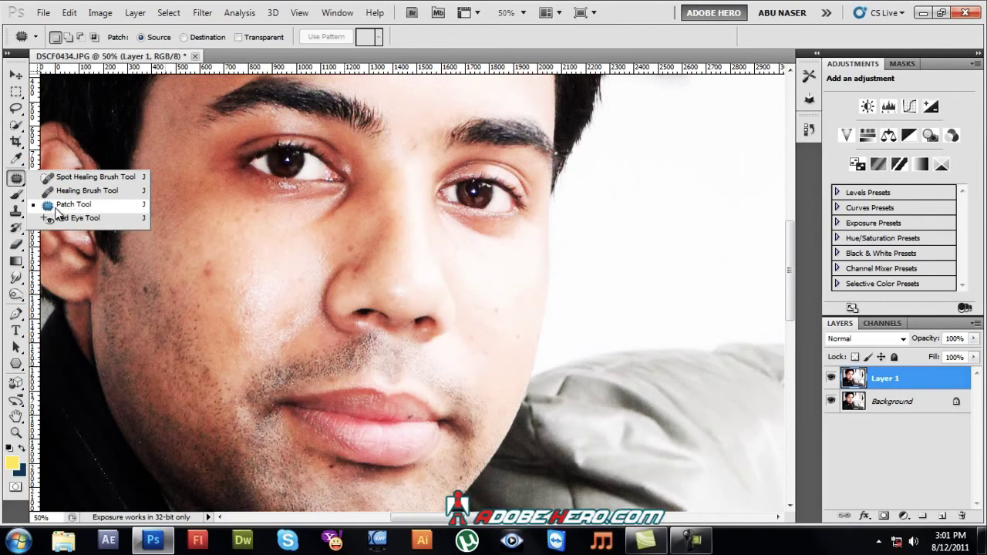
click(121, 209)
mouse_move(199, 250)
mouse_down()
mouse_move(220, 255)
mouse_move(200, 275)
mouse_move(226, 264)
mouse_up()
key(ctrl+d)
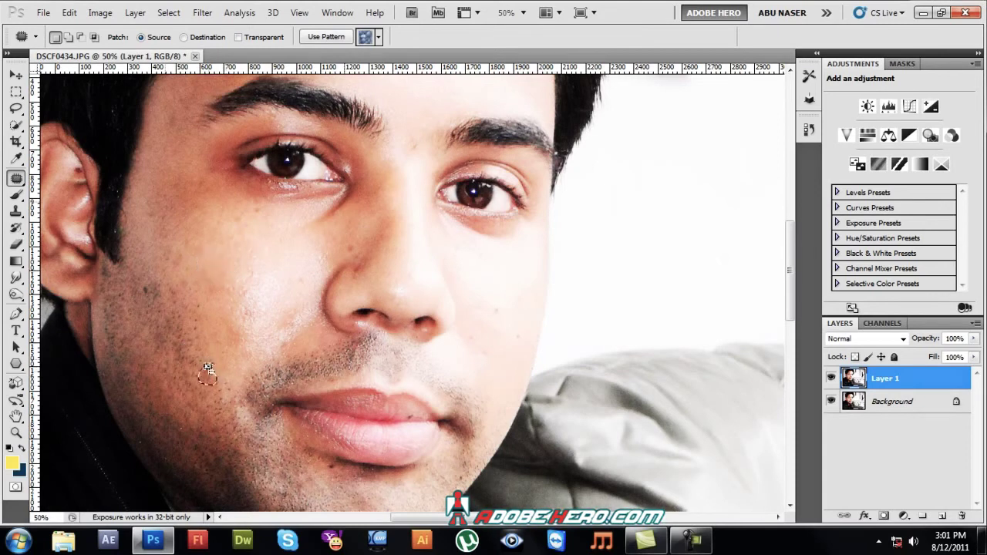
- Patch a dark cheek spot and a small forehead spot, then outline a lower-face blemish
drag(208, 369, 208, 366)
scroll(280, 329, up, 2)
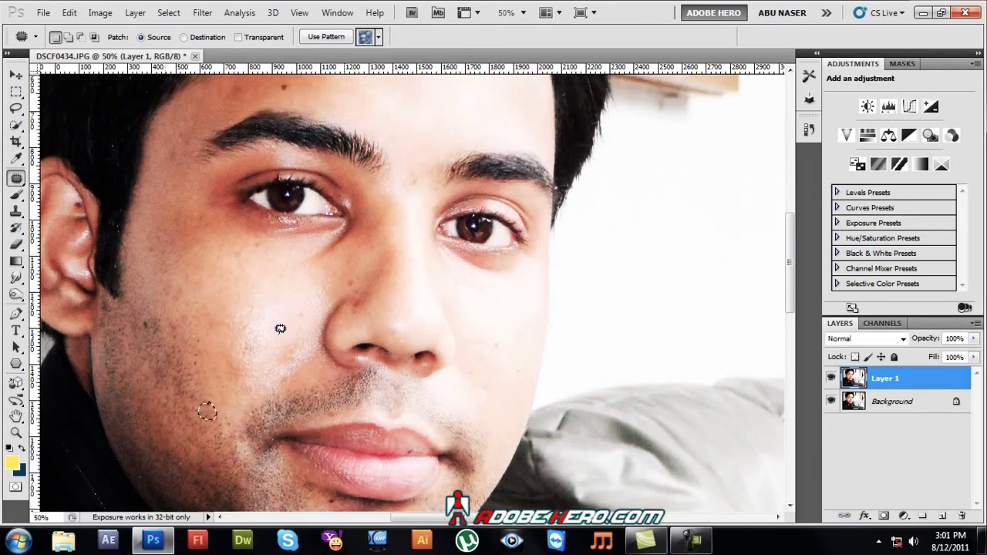
scroll(360, 240, up, 2)
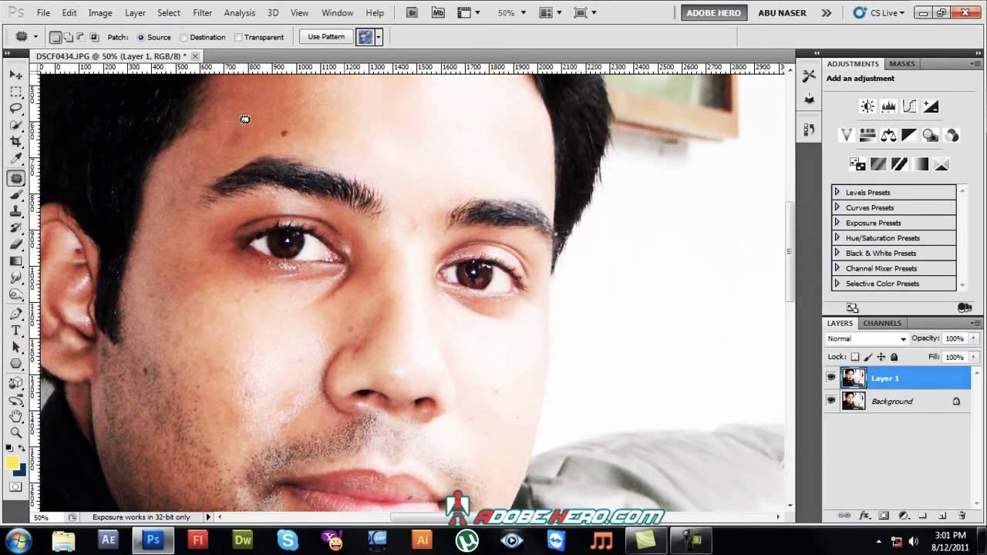
drag(227, 122, 229, 125)
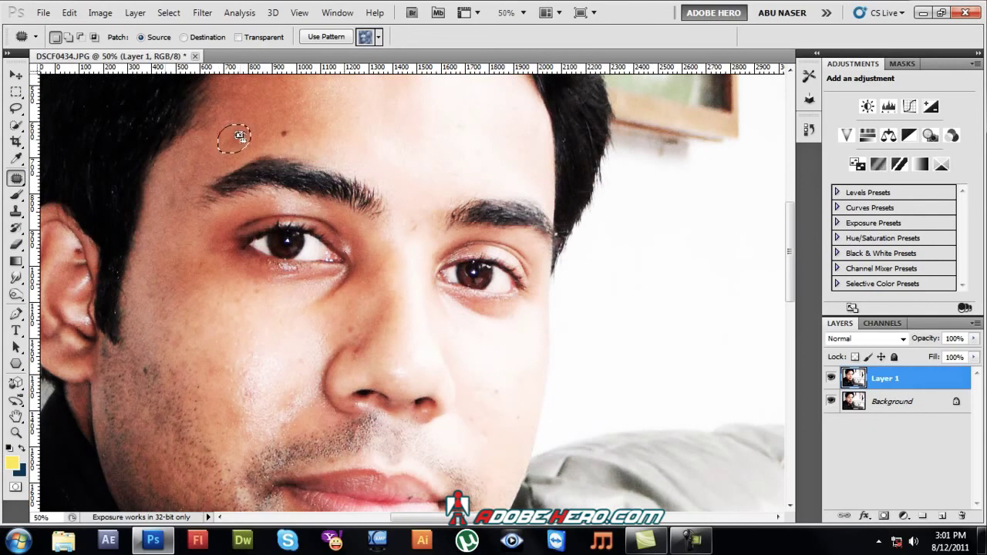
key(ctrl+d)
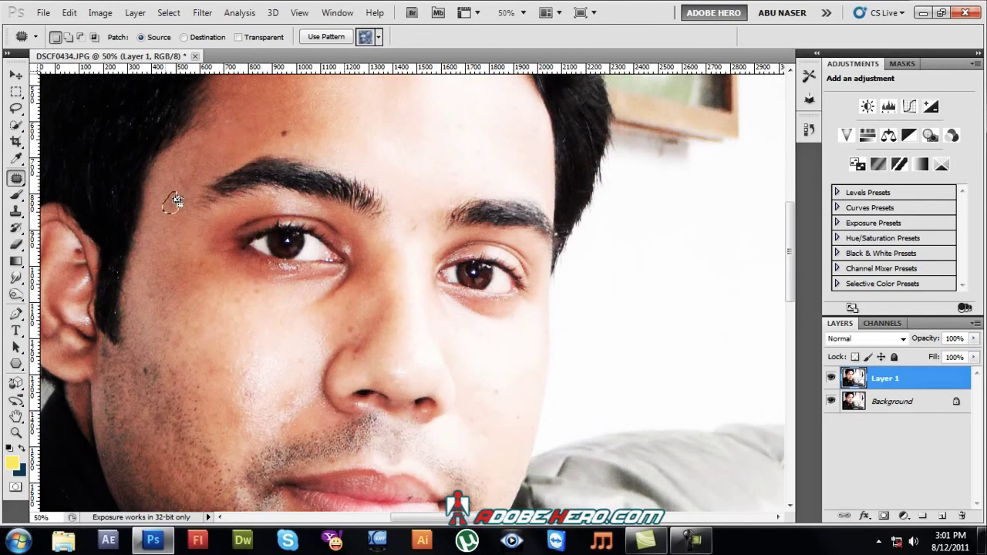
mouse_move(504, 298)
mouse_down()
mouse_move(299, 273)
mouse_move(314, 275)
mouse_up()
drag(315, 364, 302, 359)
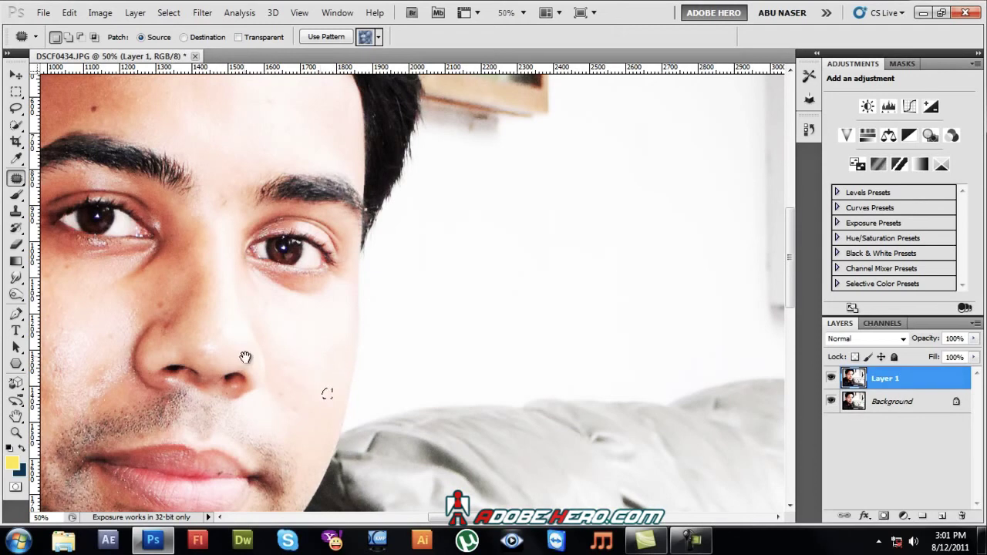
- Patch another forehead spot, a cheek blemish, a spot beside the nose and one below the left eye
drag(242, 357, 352, 440)
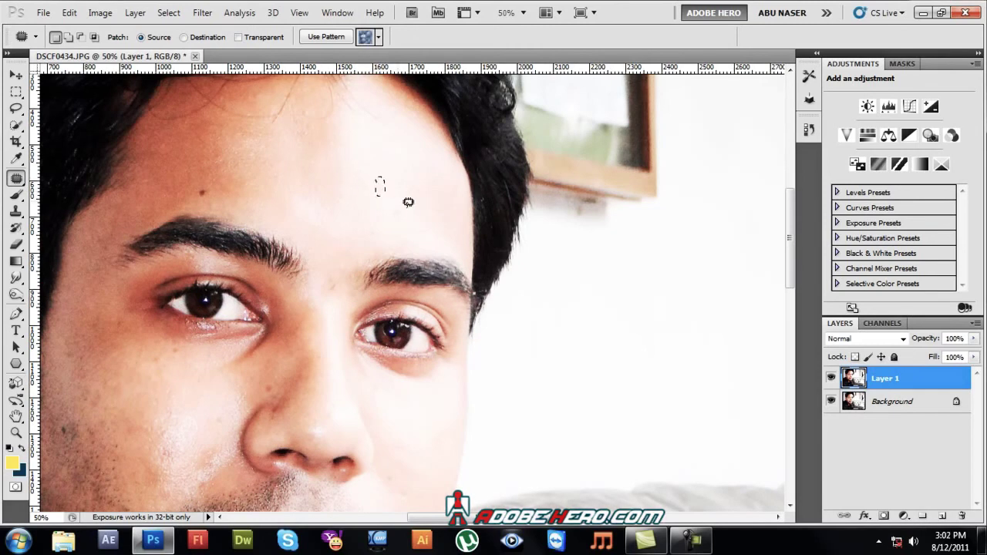
drag(401, 205, 397, 208)
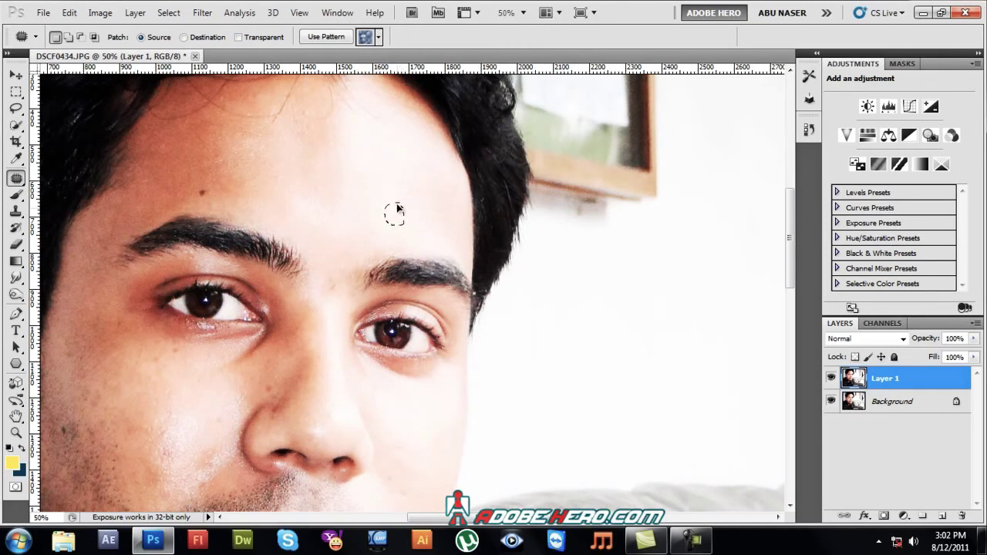
drag(288, 308, 370, 189)
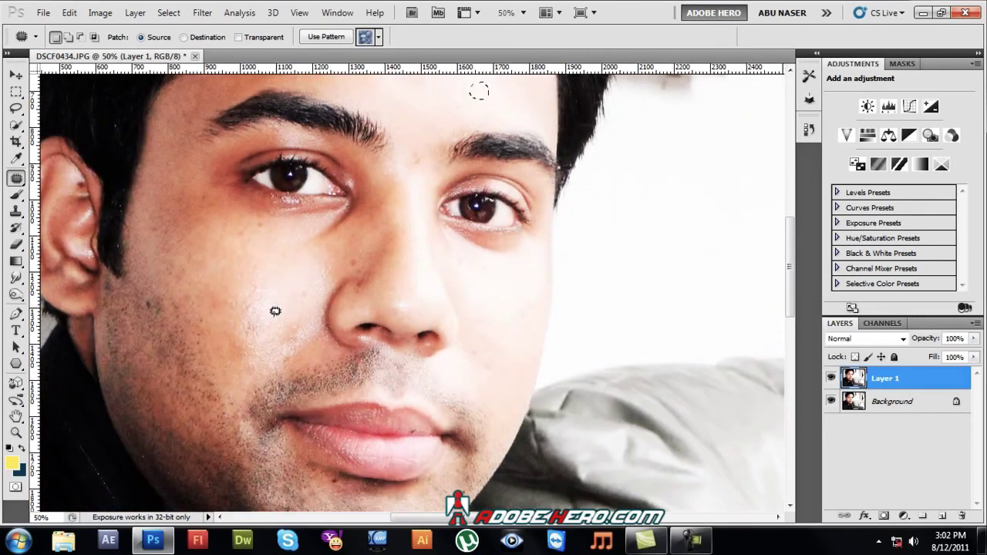
mouse_move(251, 340)
mouse_down()
mouse_move(233, 349)
mouse_move(247, 313)
mouse_up()
drag(351, 263, 349, 257)
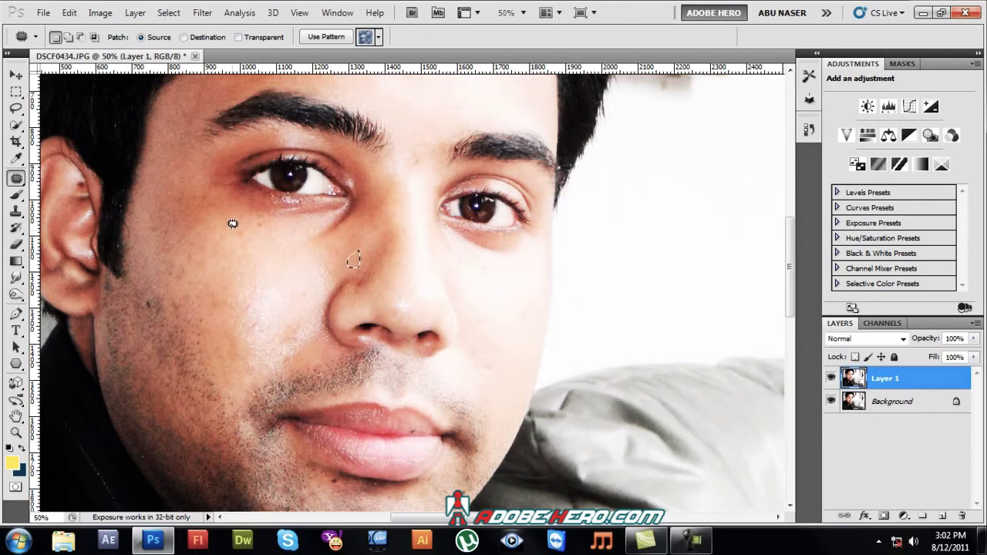
mouse_move(261, 213)
mouse_down()
mouse_move(276, 224)
mouse_move(221, 226)
mouse_up()
drag(165, 309, 172, 236)
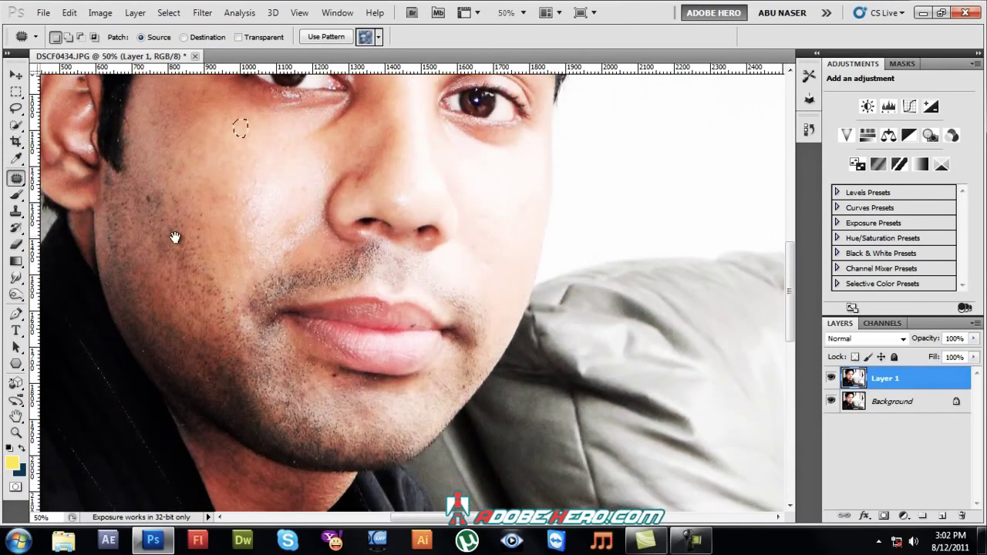
- Patch blemishes near the mouth, beside the nose and on the right cheek
mouse_move(250, 301)
mouse_down()
mouse_move(226, 299)
mouse_move(221, 308)
mouse_up()
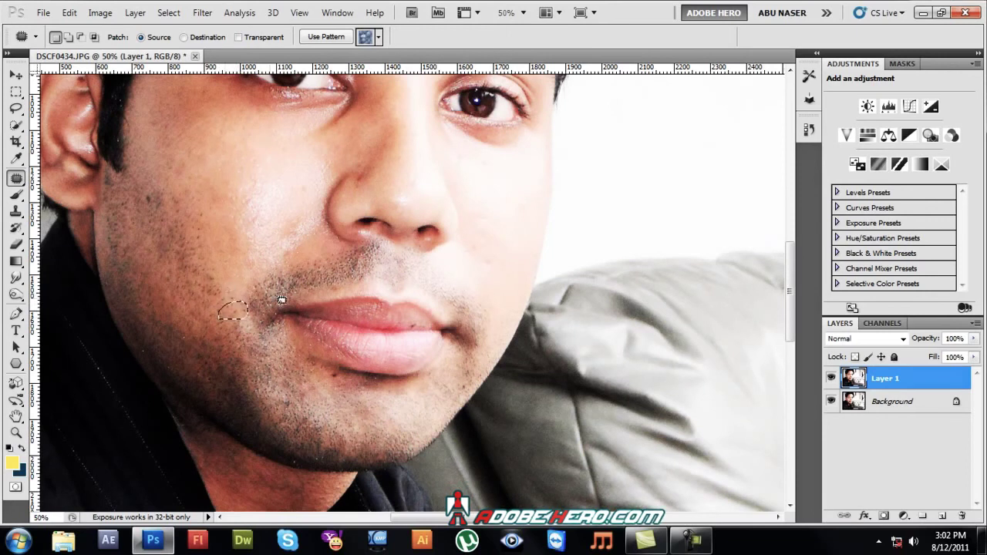
click(464, 376)
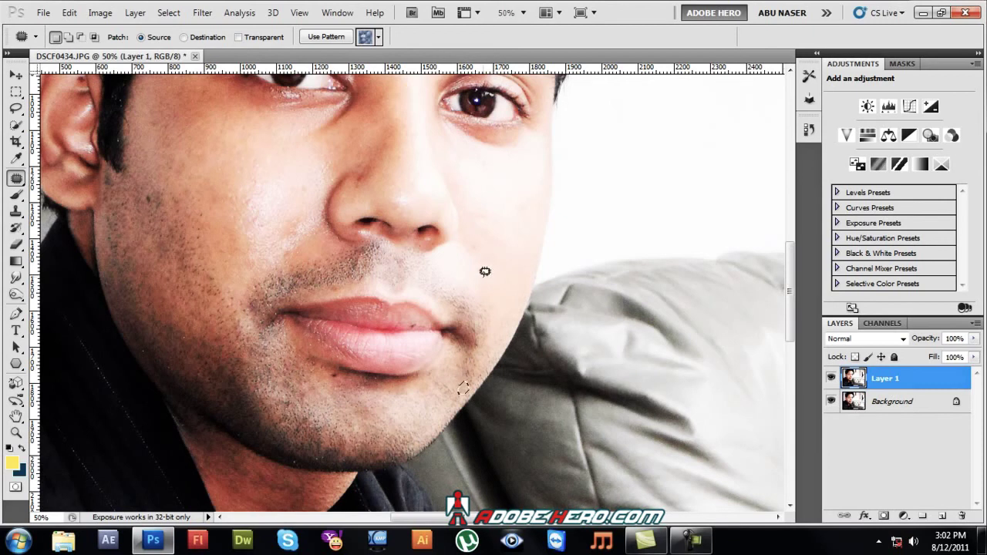
drag(474, 240, 475, 231)
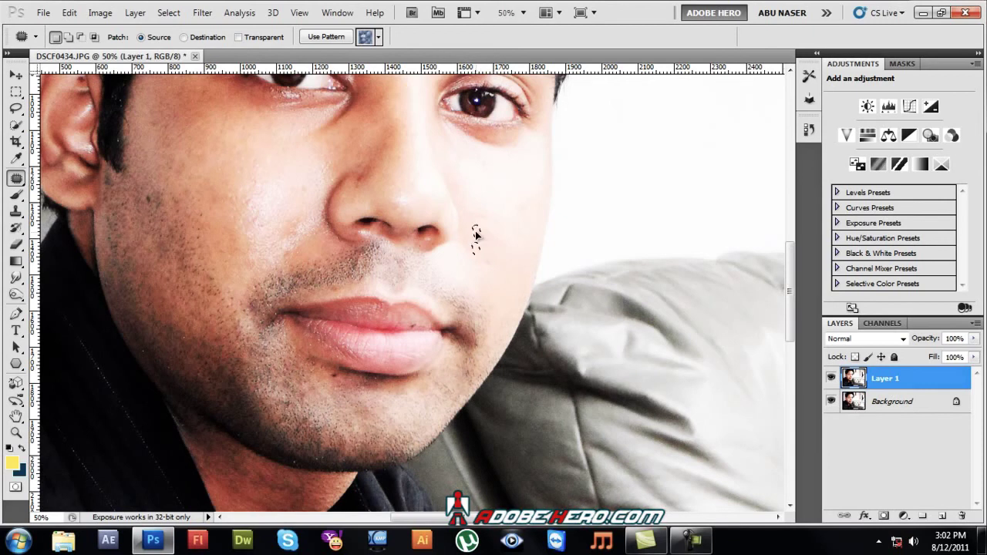
drag(532, 201, 513, 201)
mouse_move(491, 255)
mouse_down()
mouse_move(495, 267)
mouse_move(488, 255)
mouse_up()
drag(489, 262, 487, 261)
click(260, 245)
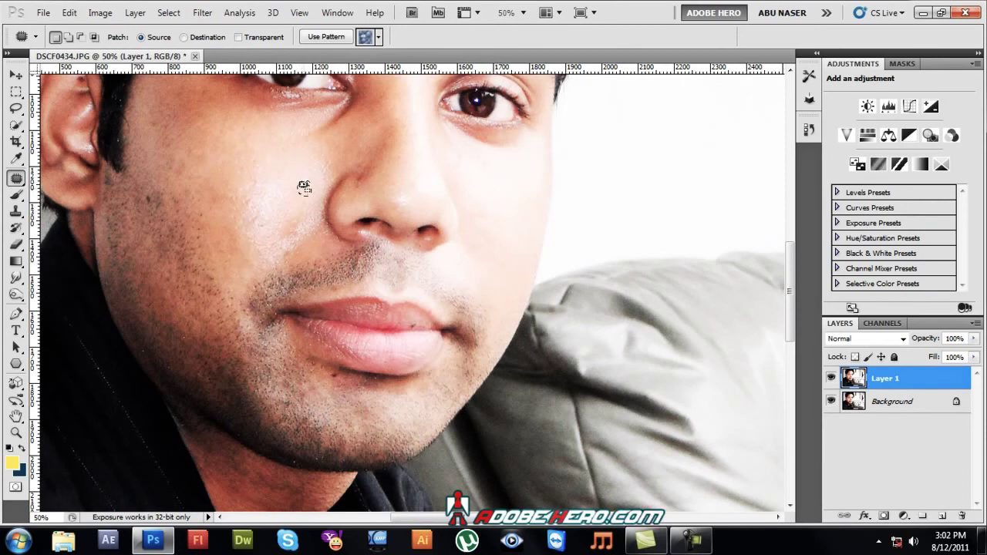
- Pan down to the cheeks and patch two spots on the left cheek near the nose
mouse_move(165, 214)
mouse_down()
mouse_move(227, 299)
mouse_move(268, 259)
mouse_move(378, 210)
mouse_move(300, 347)
mouse_up()
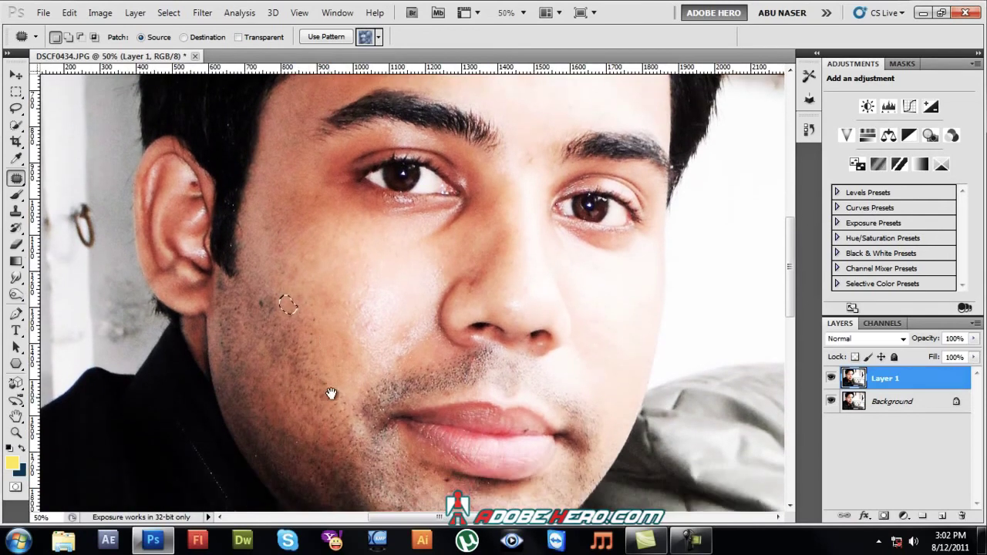
mouse_move(330, 396)
mouse_down()
mouse_move(325, 344)
mouse_move(345, 296)
mouse_move(351, 308)
mouse_up()
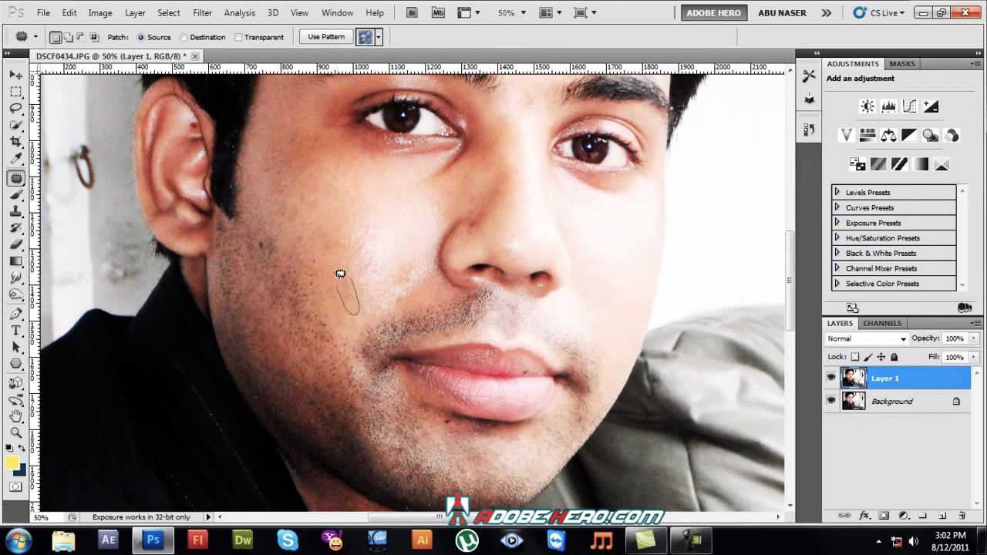
drag(340, 274, 346, 293)
mouse_move(416, 265)
mouse_down()
mouse_move(397, 266)
mouse_move(414, 265)
mouse_move(407, 276)
mouse_up()
- Hide and re-show Layer 1 to compare with the original, zooming out one step
click(831, 379)
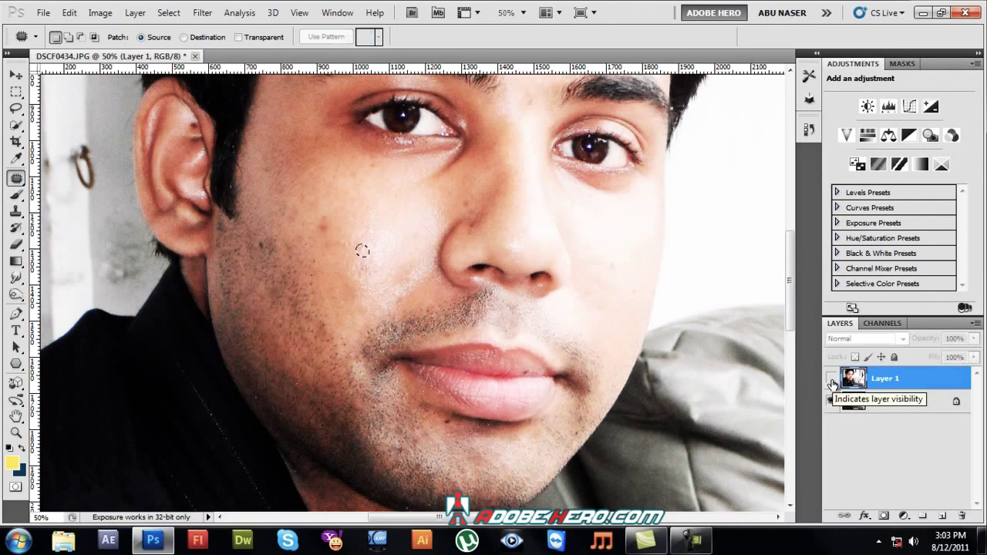
key(ctrl+minus)
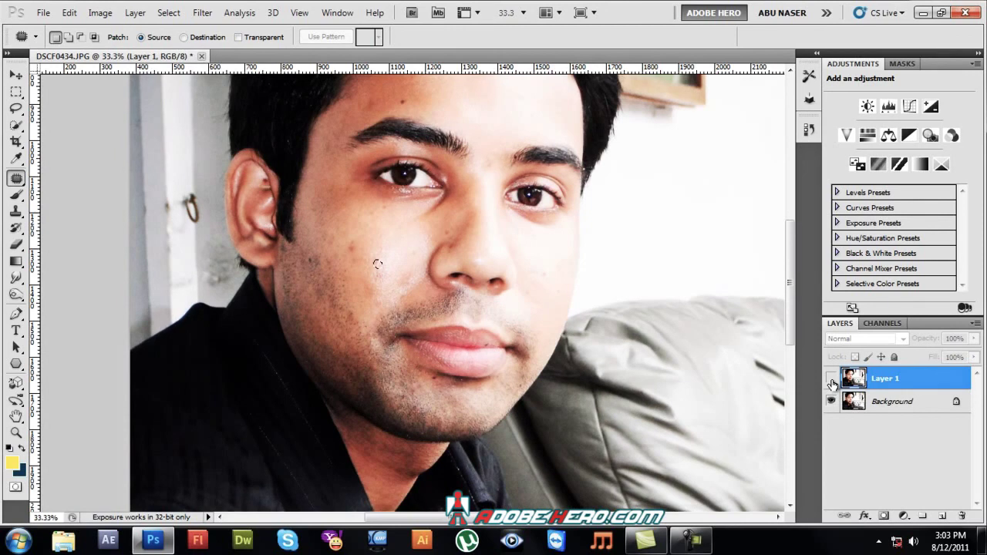
click(831, 379)
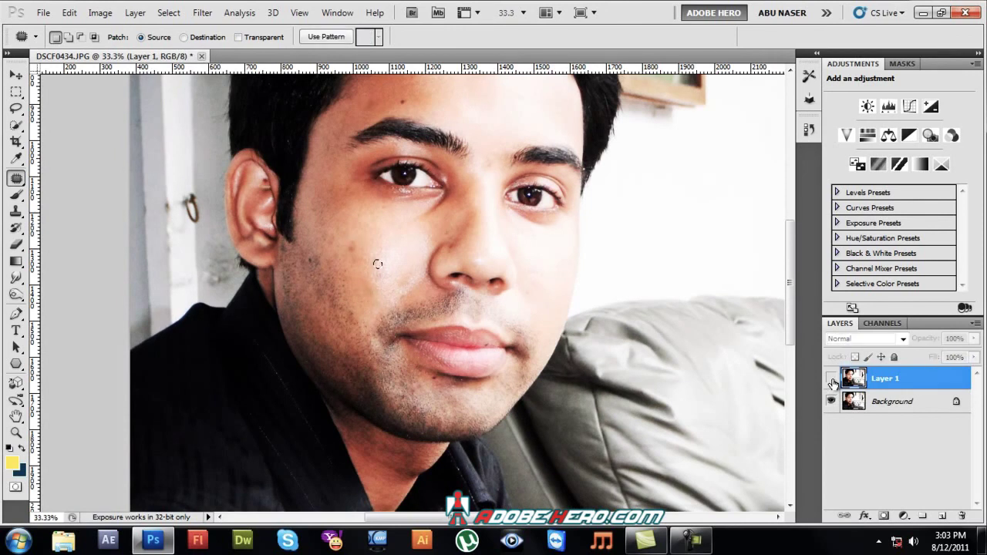
- Pan down to the mouth and outline the spot above the upper lip with the Patch tool
drag(468, 301, 322, 407)
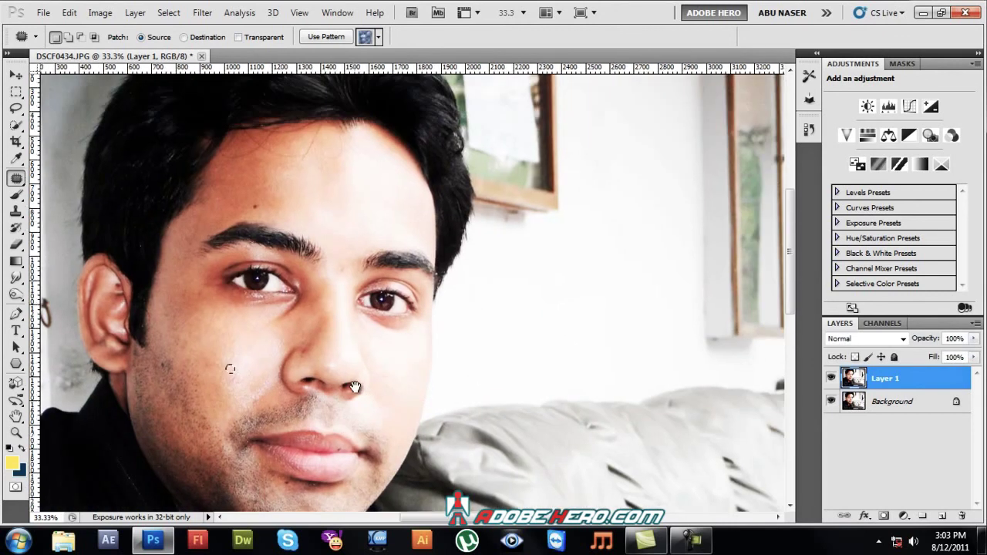
drag(319, 353, 355, 302)
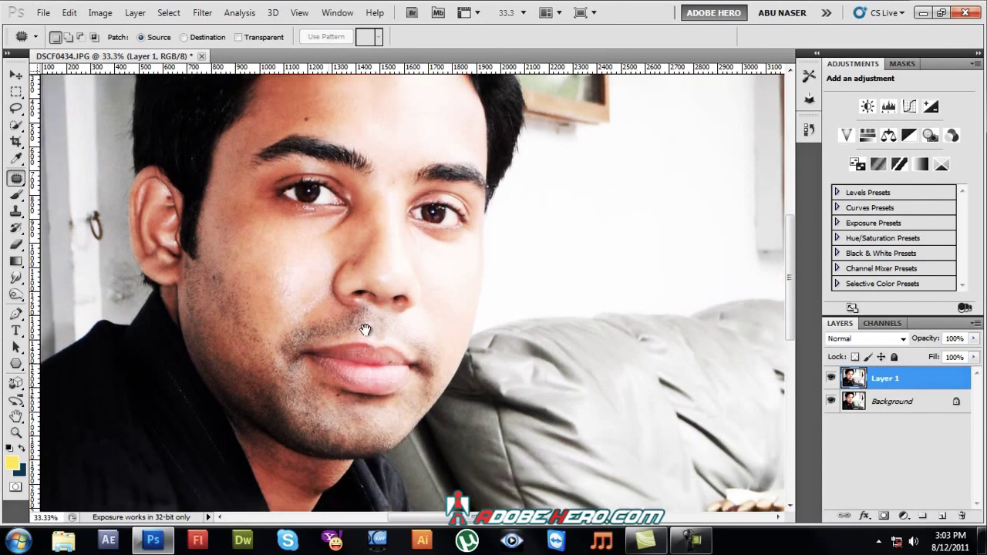
drag(331, 399, 370, 322)
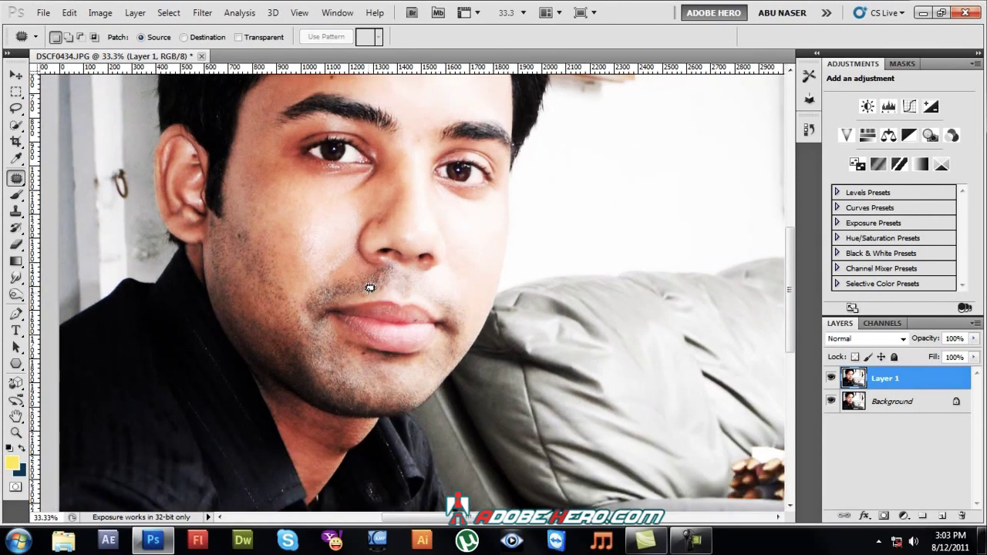
drag(361, 288, 357, 291)
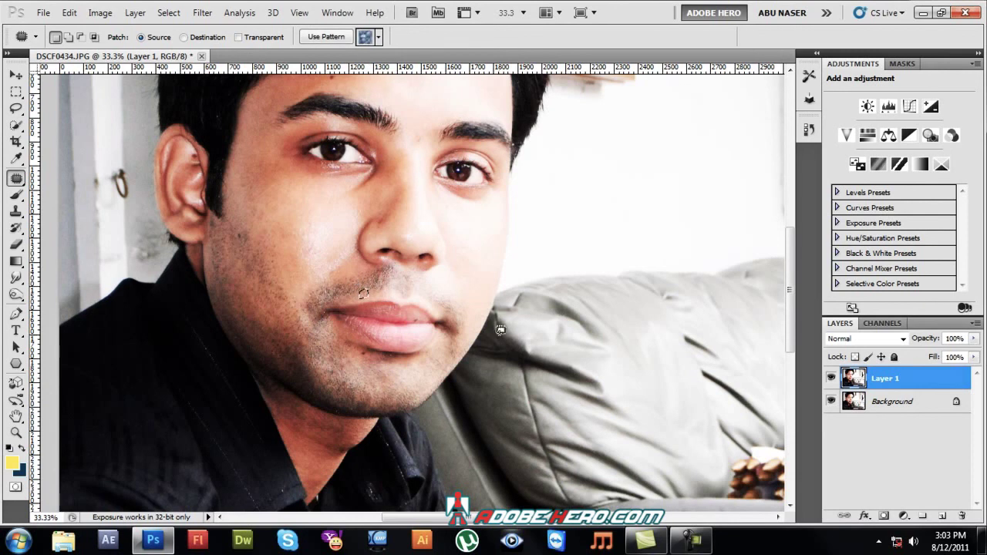
scroll(353, 368, up, 3)
scroll(387, 296, left, 5)
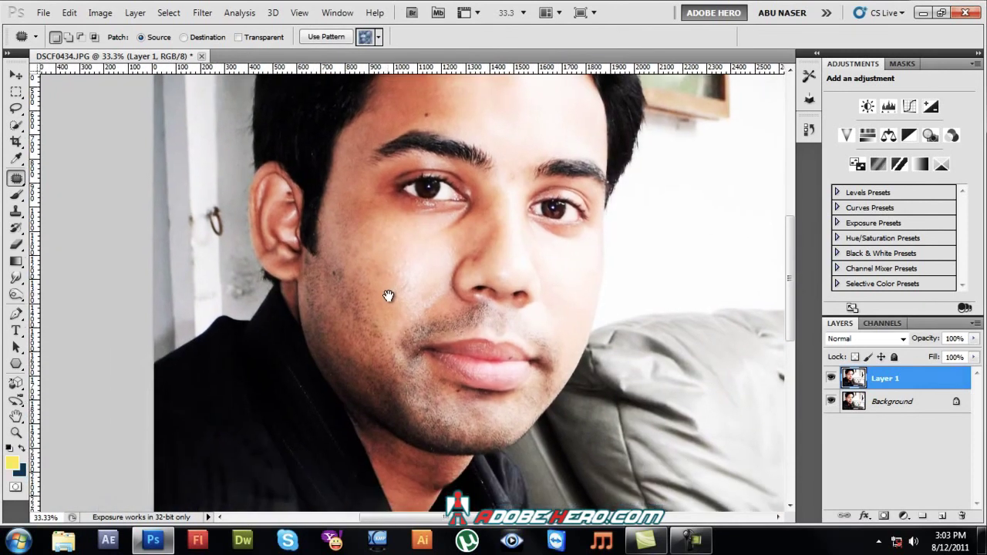
scroll(388, 296, right, 5)
scroll(388, 296, down, 3)
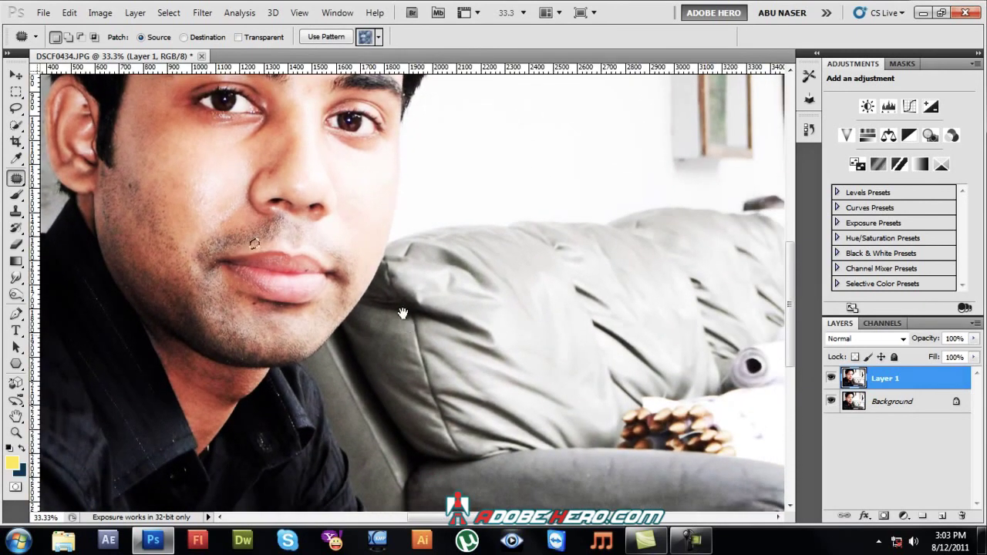
scroll(386, 293, up, 4)
scroll(370, 255, left, 1)
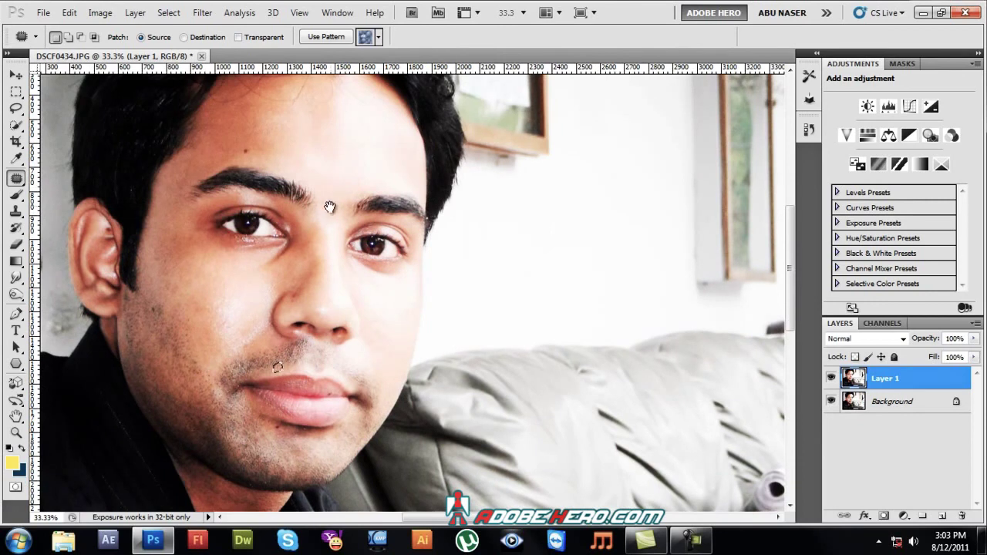
mouse_move(356, 204)
mouse_down()
mouse_move(381, 290)
mouse_move(412, 263)
mouse_up()
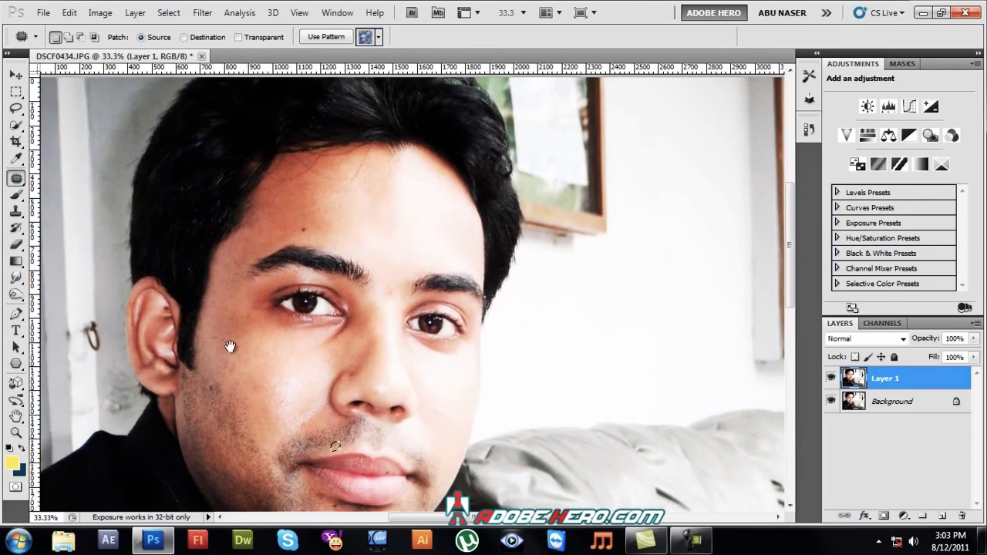
scroll(215, 340, down, 2)
scroll(335, 401, down, 2)
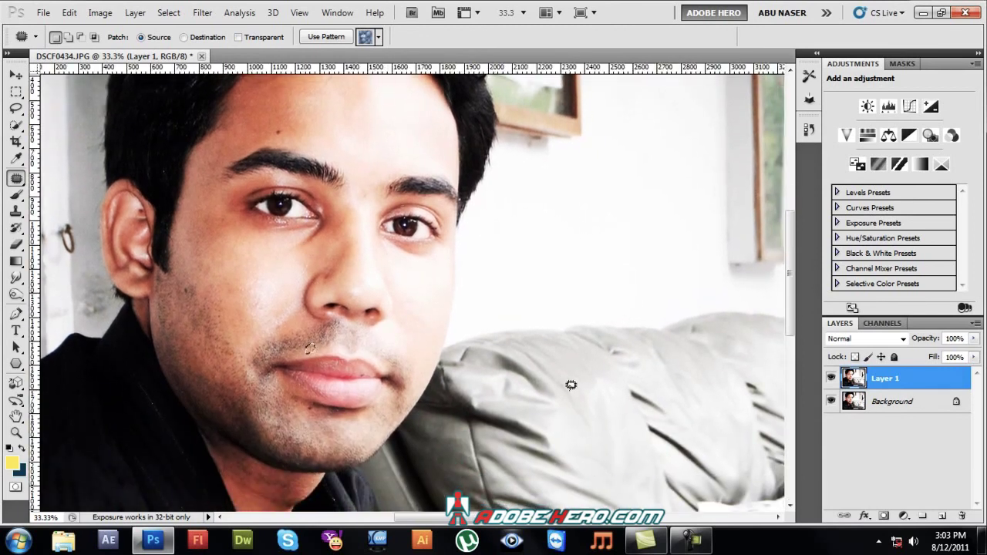
mouse_move(374, 190)
mouse_down()
mouse_move(396, 215)
mouse_move(403, 275)
mouse_move(382, 217)
mouse_up()
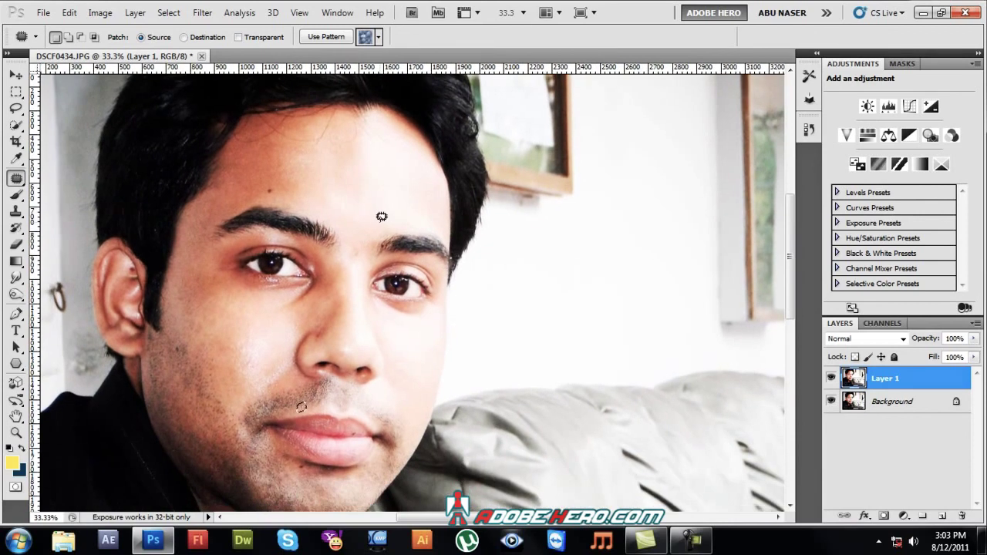